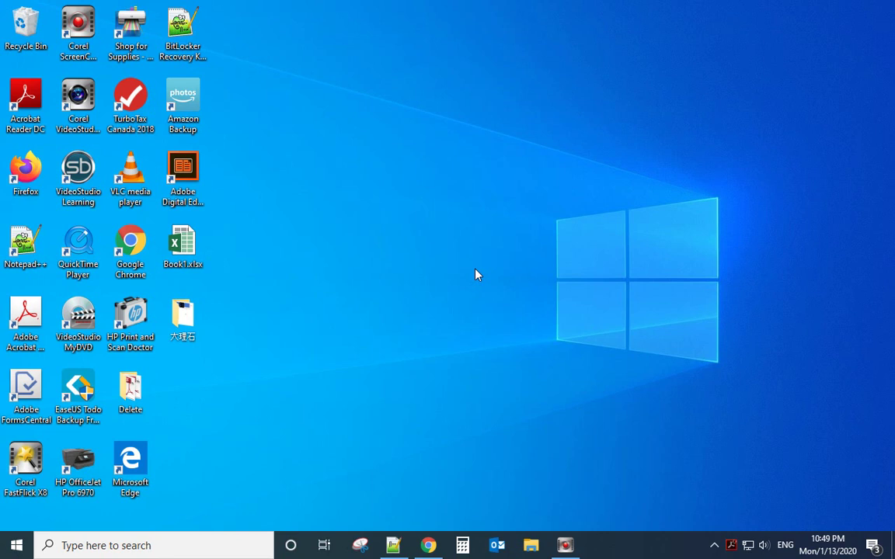
# Copy Book1.xlsx and paste it onto the desktop as Book1 - Copy.xlsx
pyautogui.rightClick(192, 265)
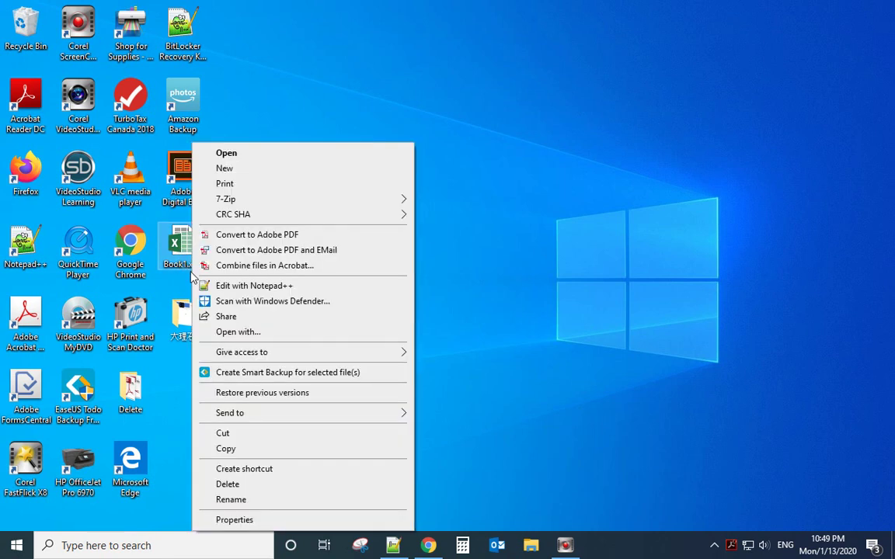
pyautogui.click(226, 448)
pyautogui.rightClick(555, 200)
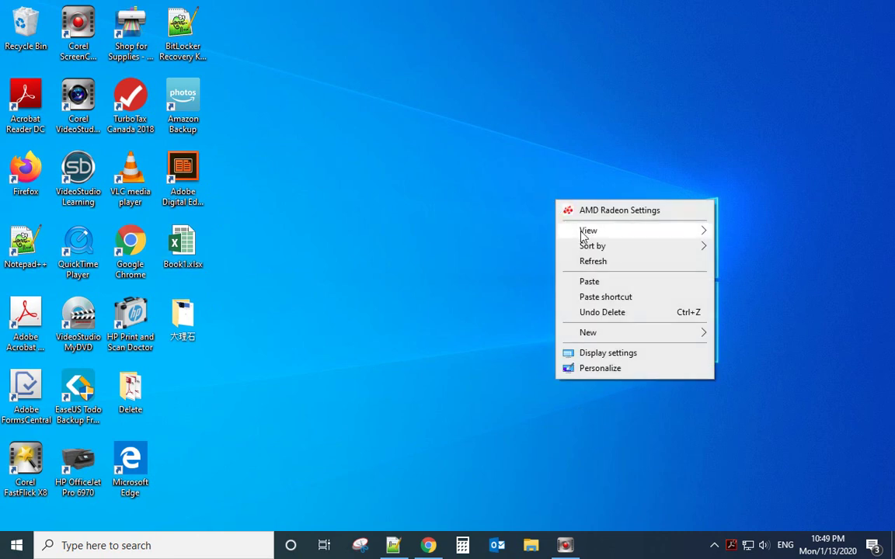
pyautogui.click(592, 284)
pyautogui.click(513, 186)
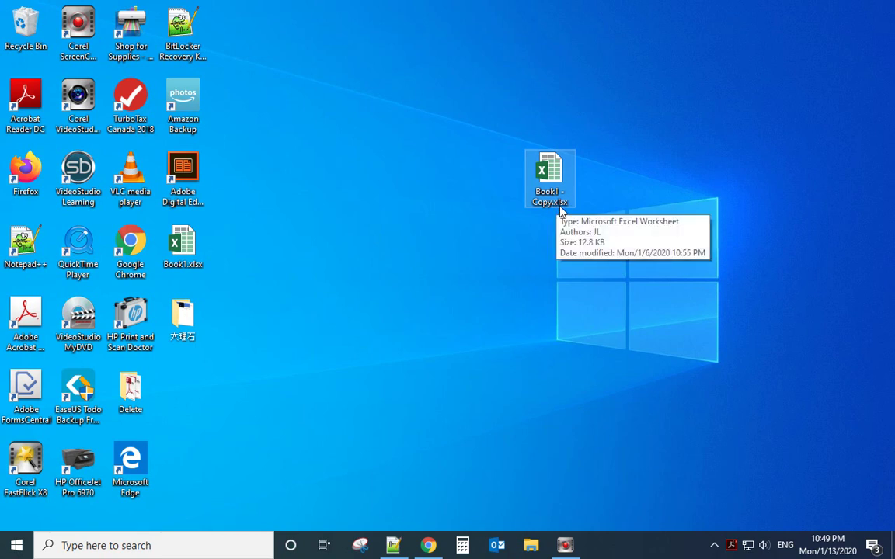
# Change the copy's extension from .xlsx to .xls and accept the extension-change warning
pyautogui.click(565, 204)
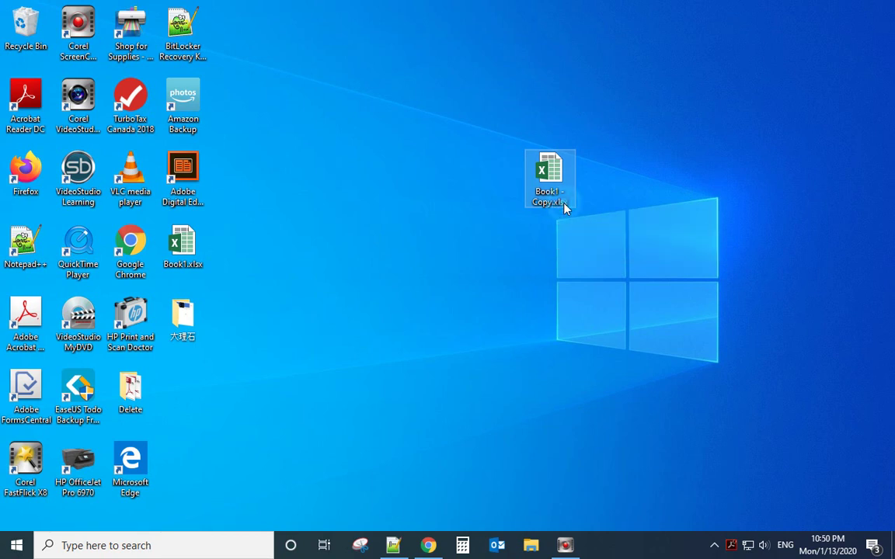
pyautogui.click(568, 202)
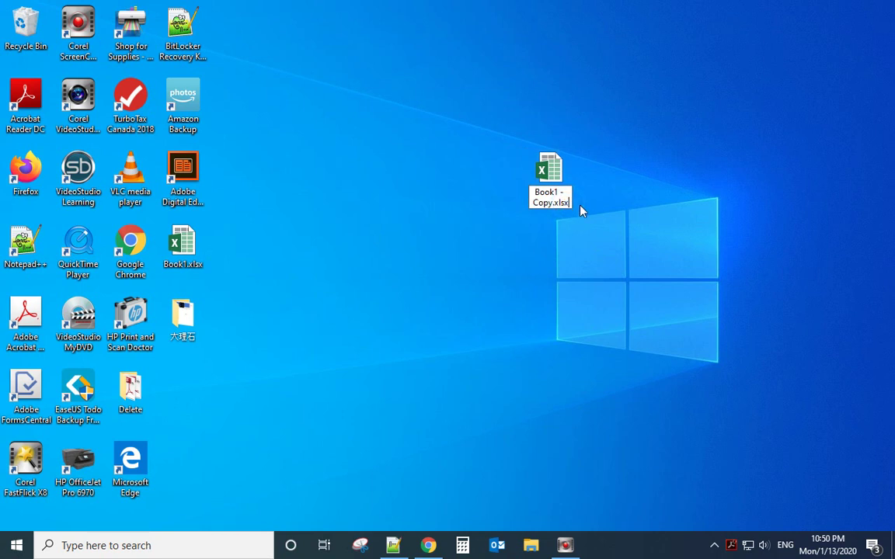
pyautogui.press('BackSpace')
pyautogui.press('BackSpace')
pyautogui.press('BackSpace')
pyautogui.click(589, 235)
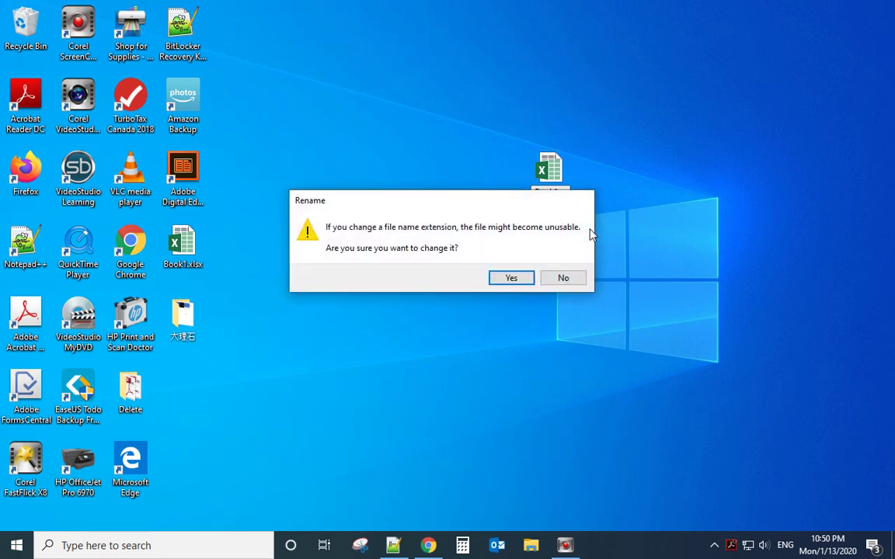
pyautogui.click(501, 280)
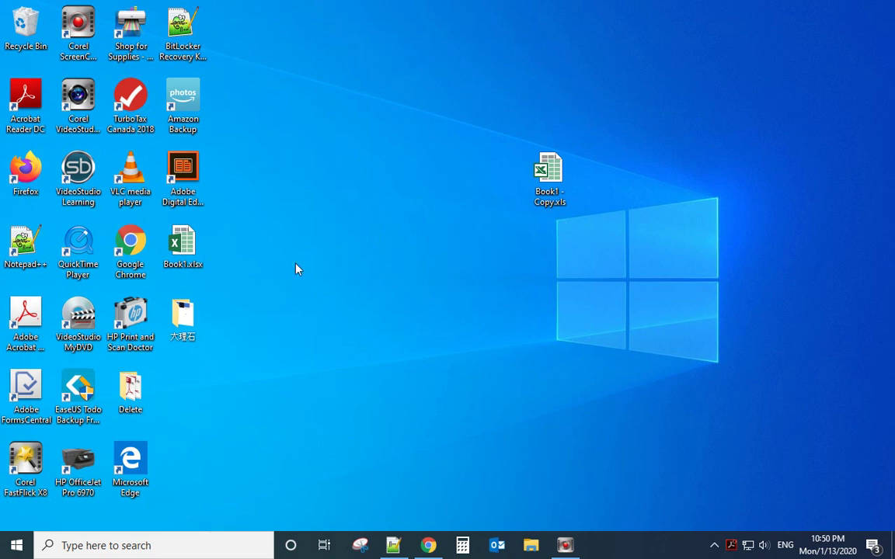
# Launch Excel with a blank workbook and open File > Options
pyautogui.click(17, 546)
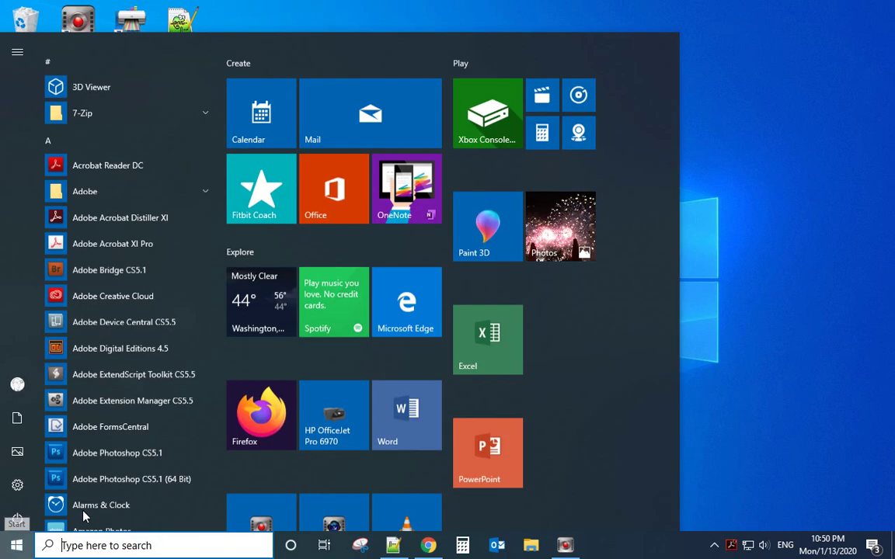
pyautogui.click(501, 333)
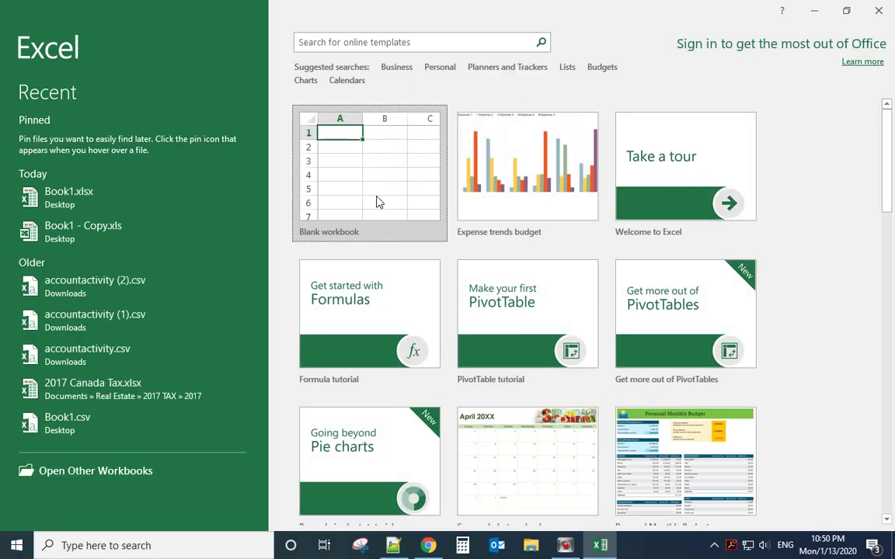
pyautogui.click(376, 199)
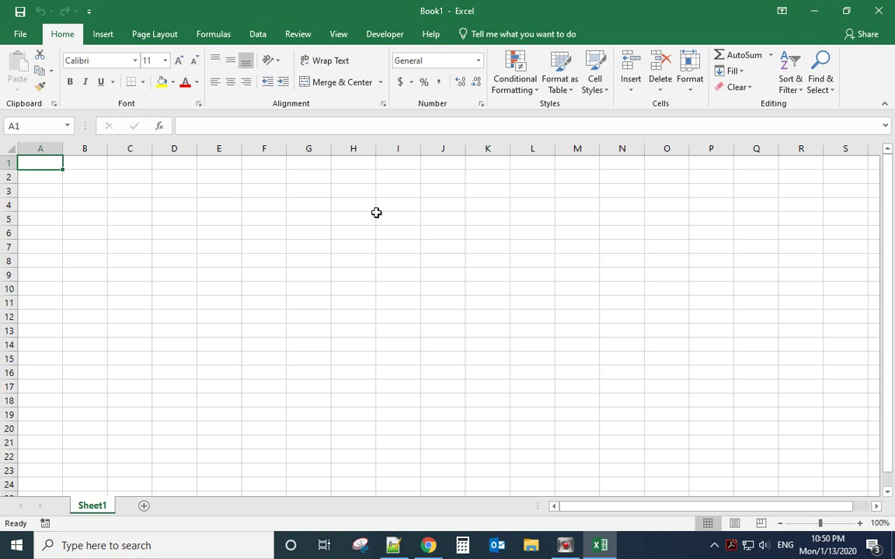
pyautogui.click(22, 34)
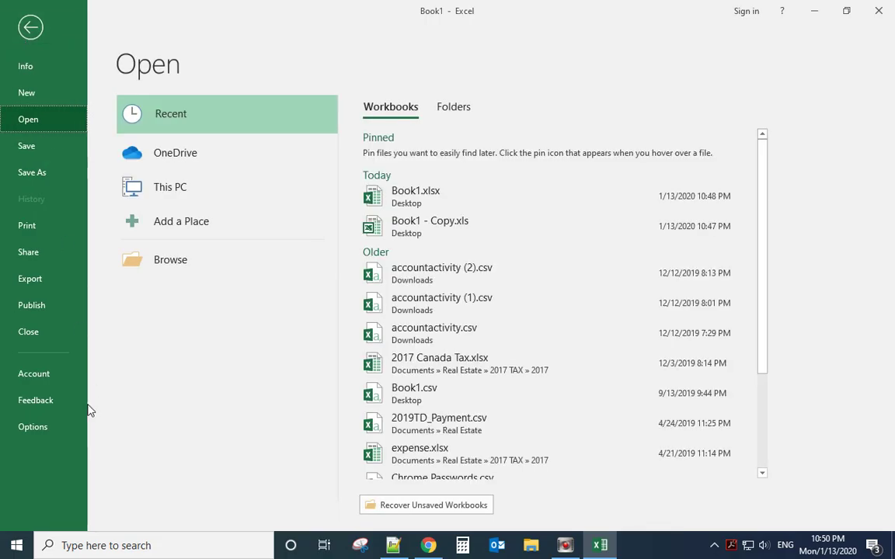
pyautogui.click(38, 427)
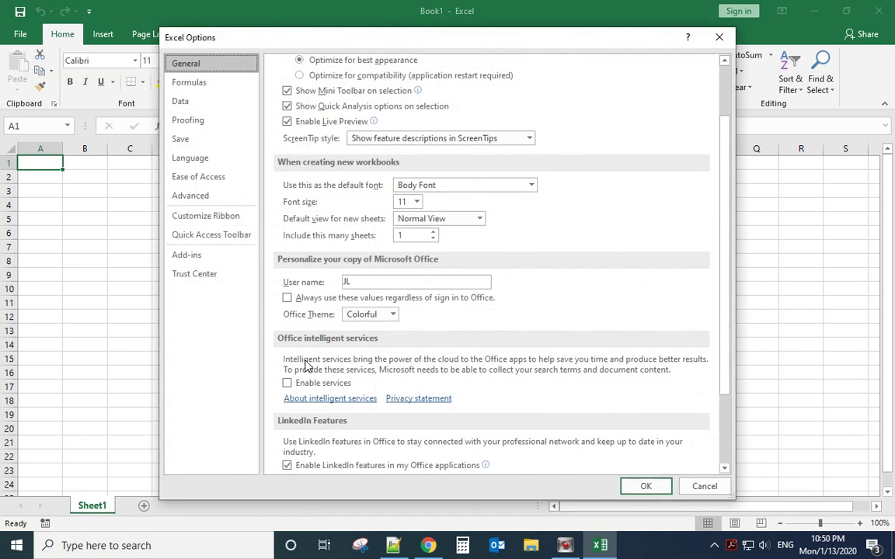
# Turn off all three Protected View checkboxes in Trust Center settings and apply with OK
pyautogui.click(198, 273)
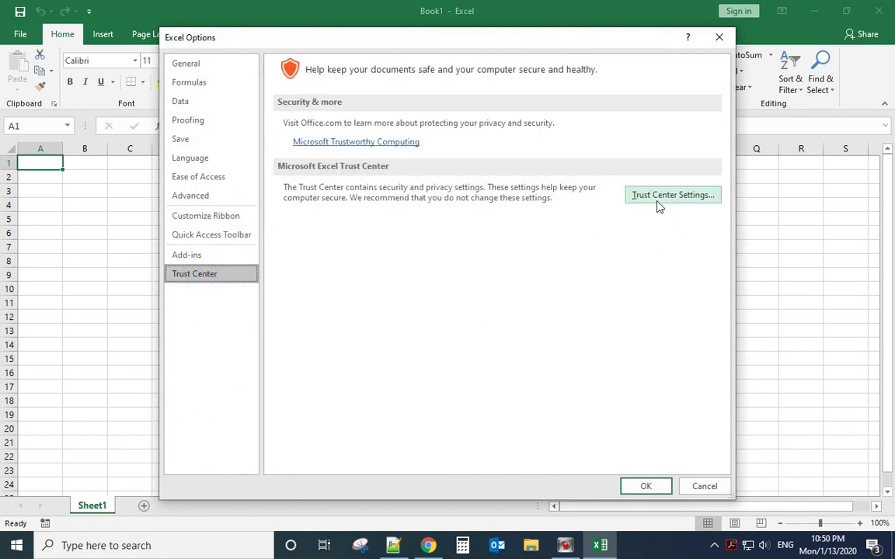
pyautogui.click(637, 196)
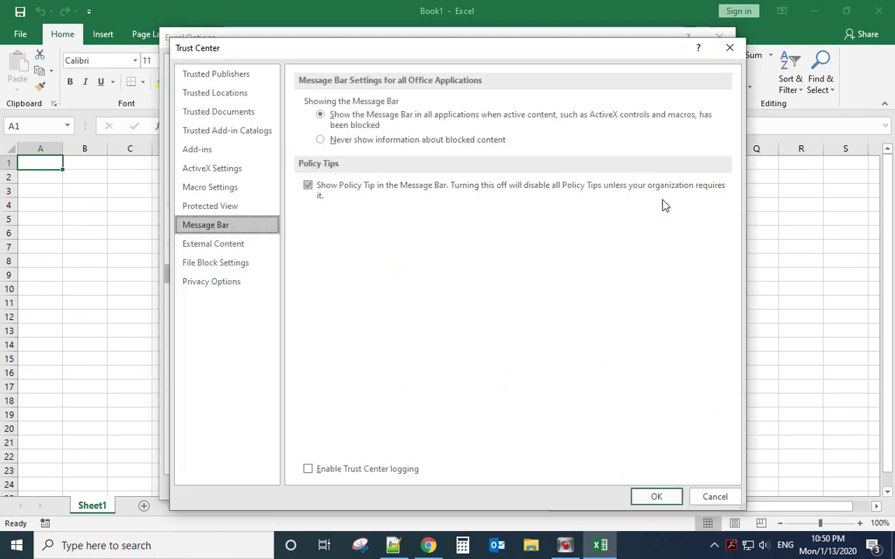
pyautogui.click(221, 207)
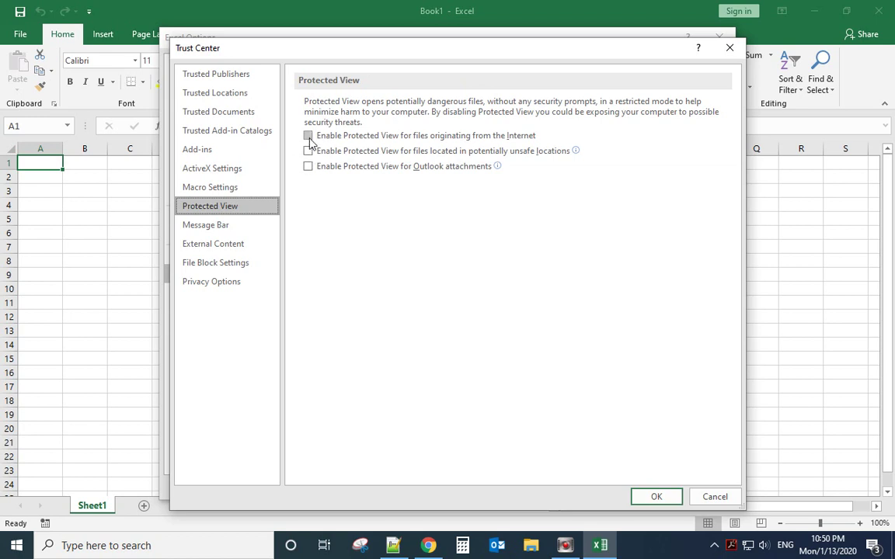
pyautogui.click(309, 136)
pyautogui.click(309, 167)
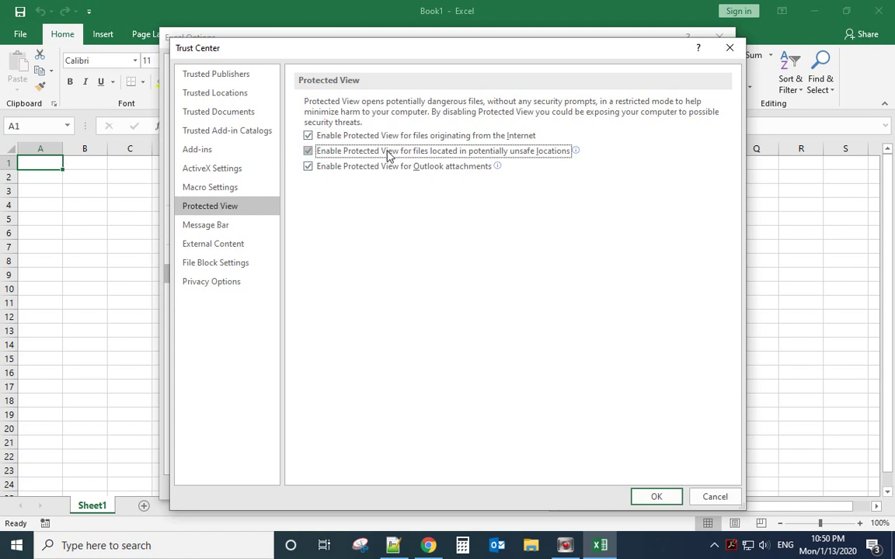
pyautogui.click(309, 136)
pyautogui.click(308, 166)
pyautogui.click(657, 496)
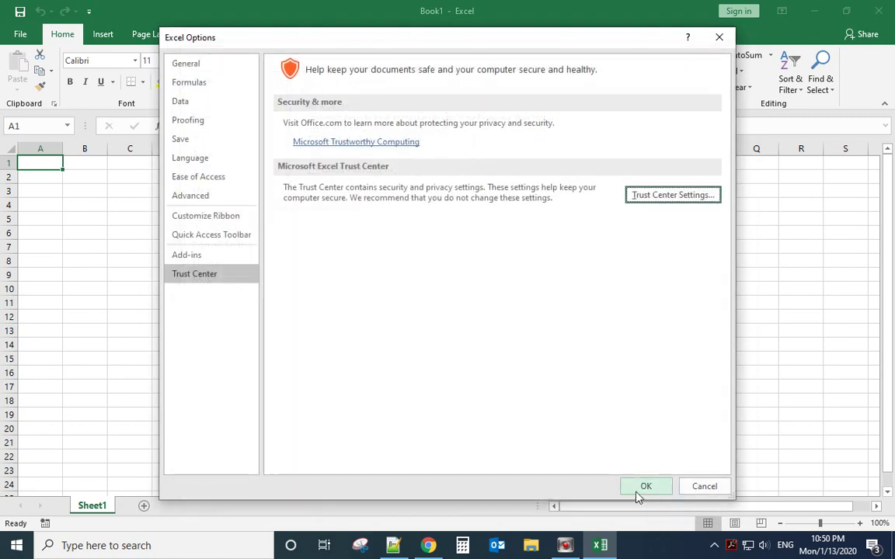
pyautogui.click(640, 490)
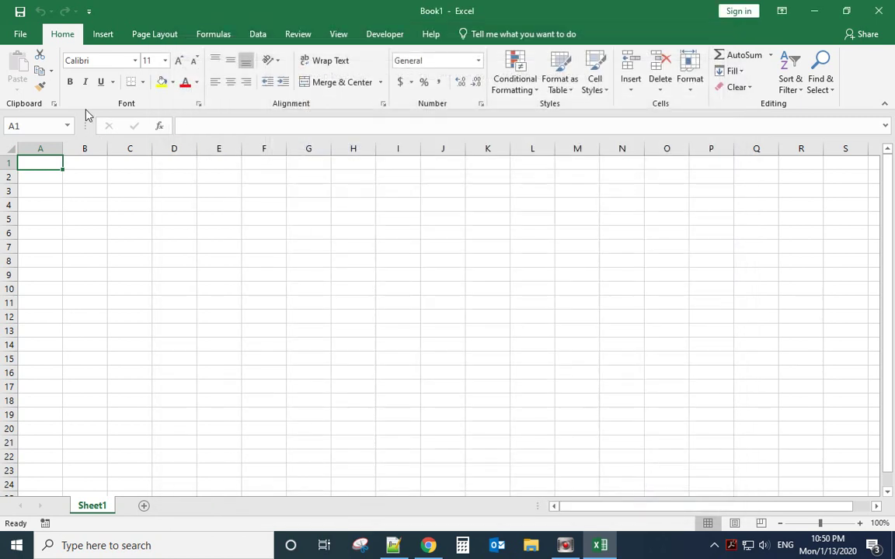
# Close Excel from the File view, returning to the desktop
pyautogui.click(21, 36)
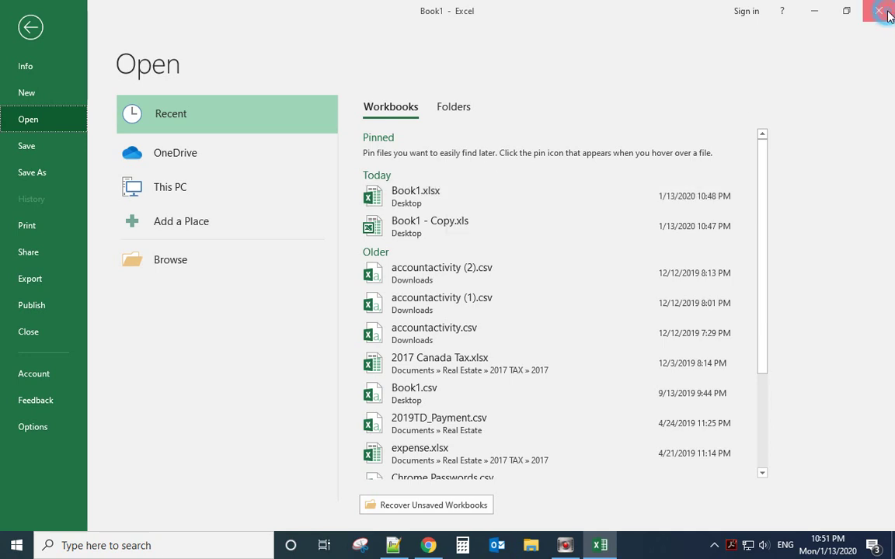
pyautogui.click(885, 14)
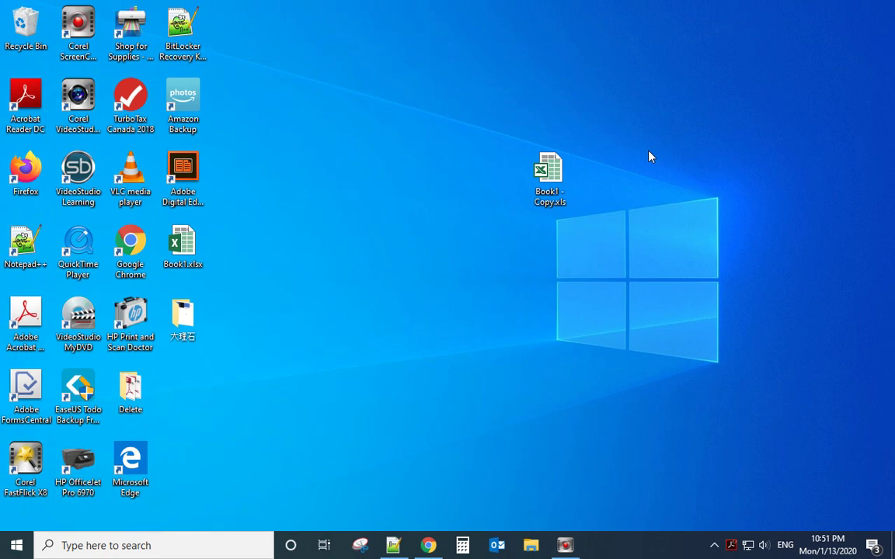
# Relaunch Excel and show the Open page listing Book1.xlsx and Book1 - Copy.xls
pyautogui.click(16, 545)
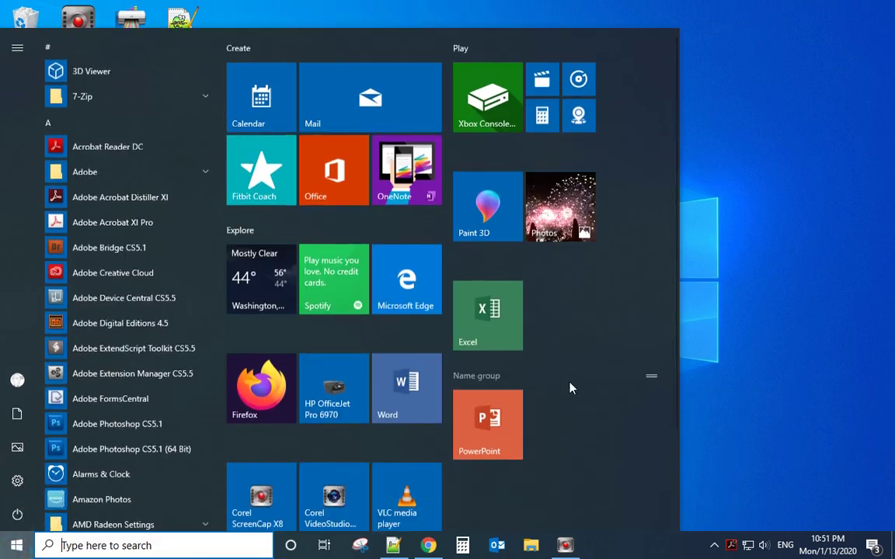
pyautogui.click(499, 332)
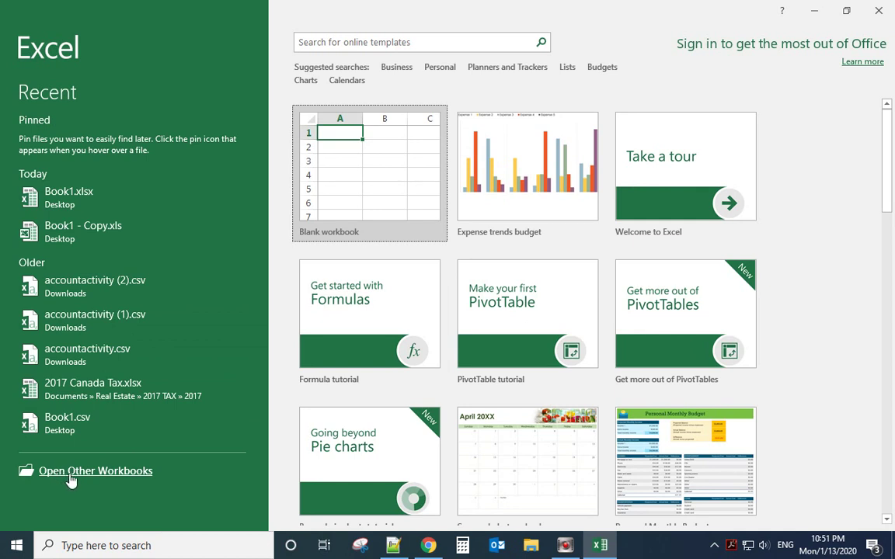
pyautogui.click(69, 473)
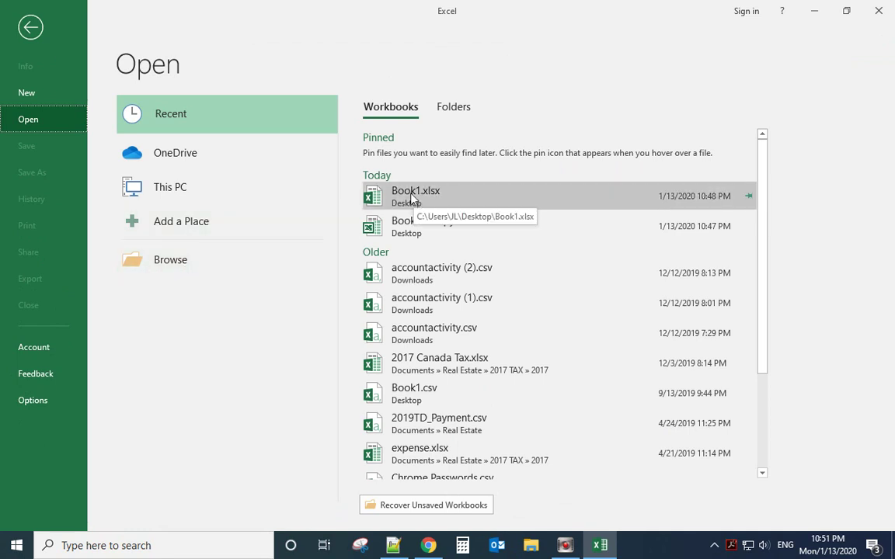
# Browse to the Desktop, select Book1.xlsx and choose Open and Repair
pyautogui.moveTo(453, 199)
pyautogui.click(174, 262)
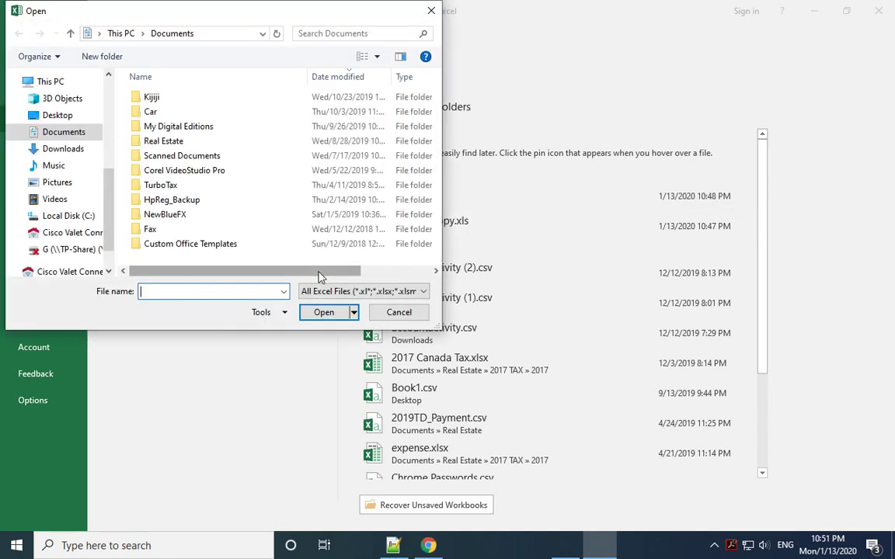
pyautogui.click(54, 115)
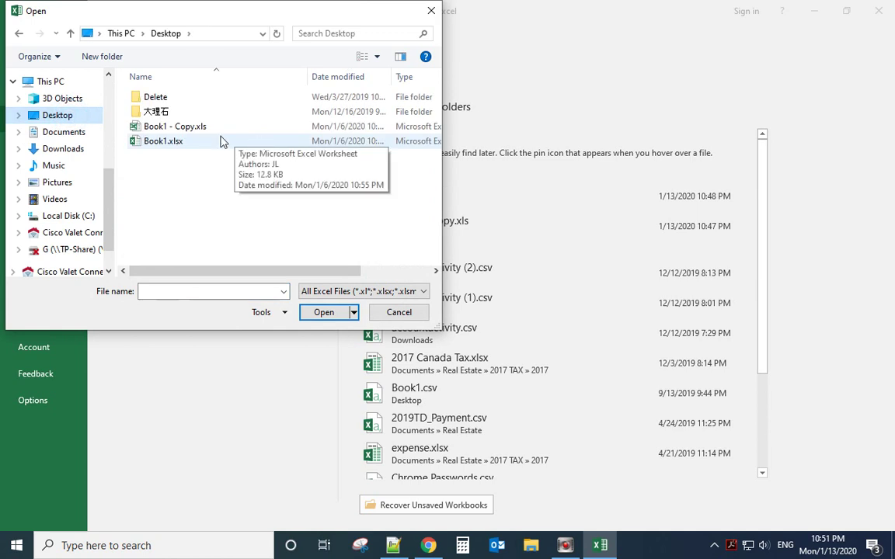
pyautogui.click(164, 144)
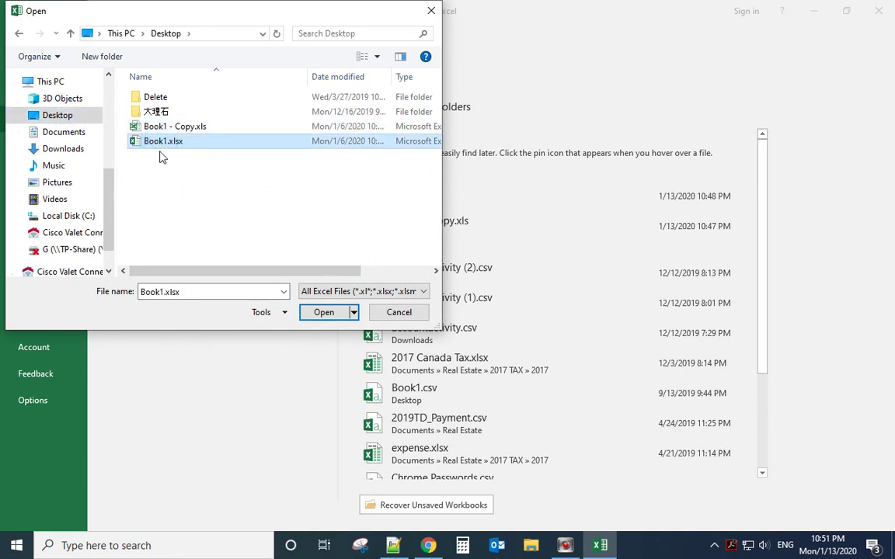
pyautogui.click(355, 314)
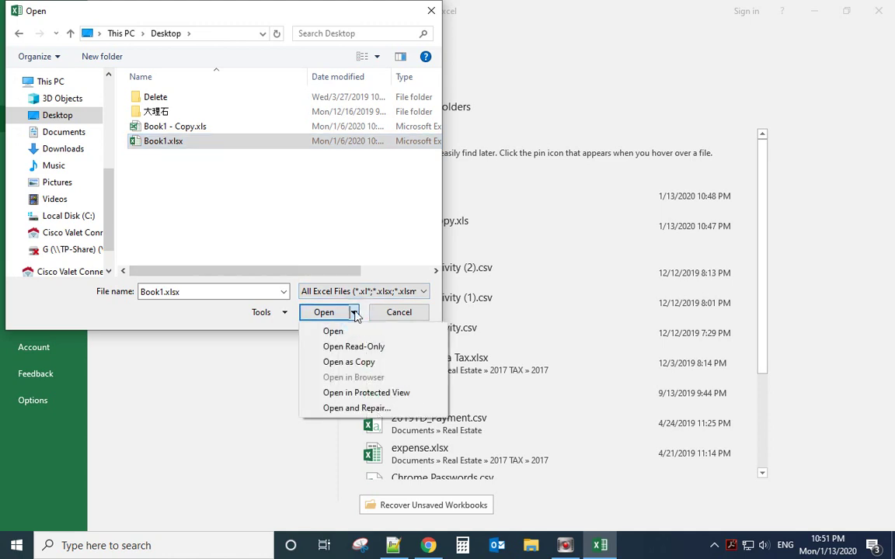
pyautogui.click(336, 410)
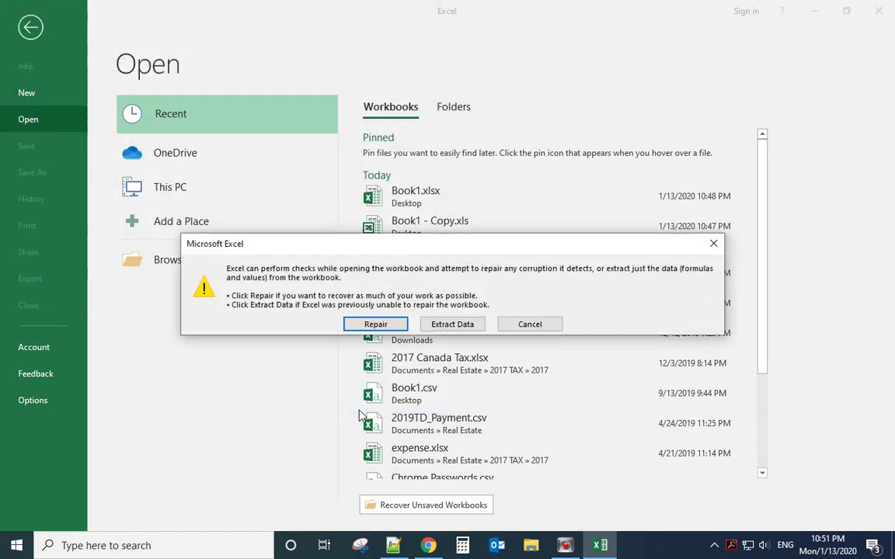
# Repair Book1.xlsx, dismiss the repair summary, and close Excel without saving
pyautogui.click(374, 326)
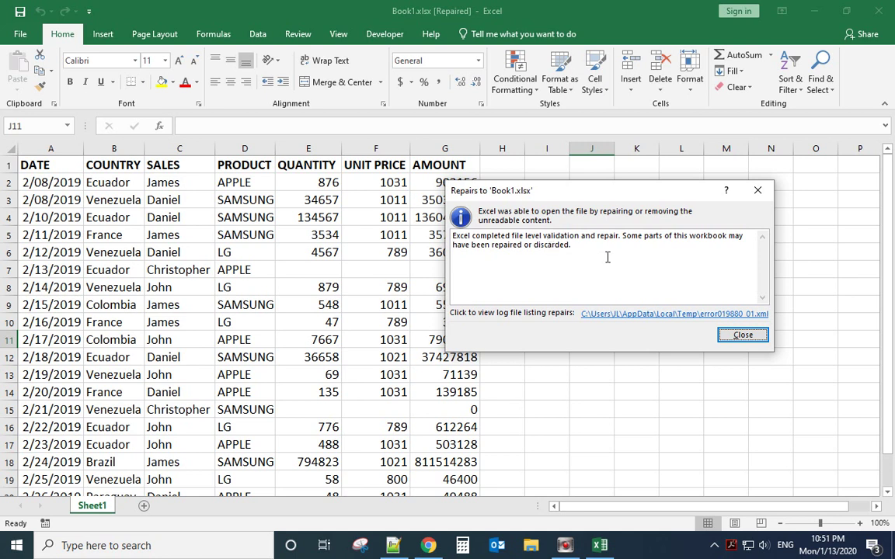
pyautogui.click(736, 340)
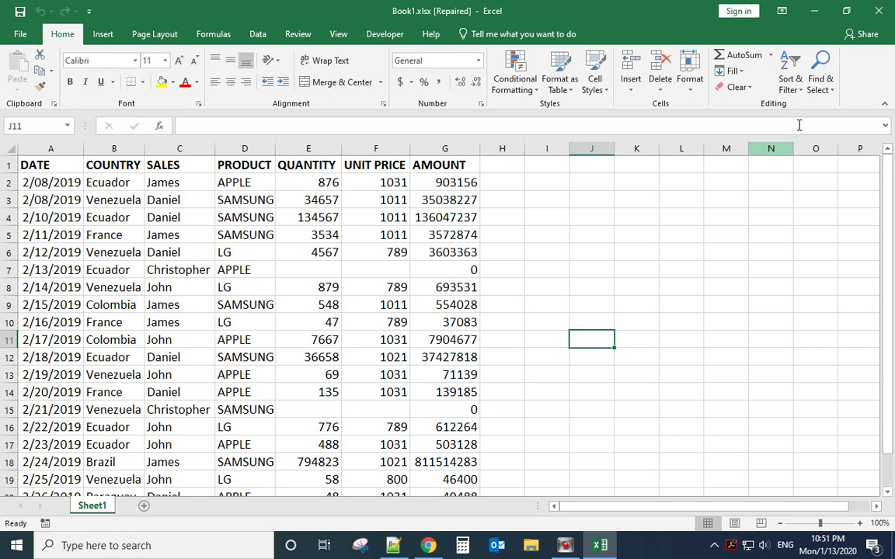
pyautogui.click(878, 10)
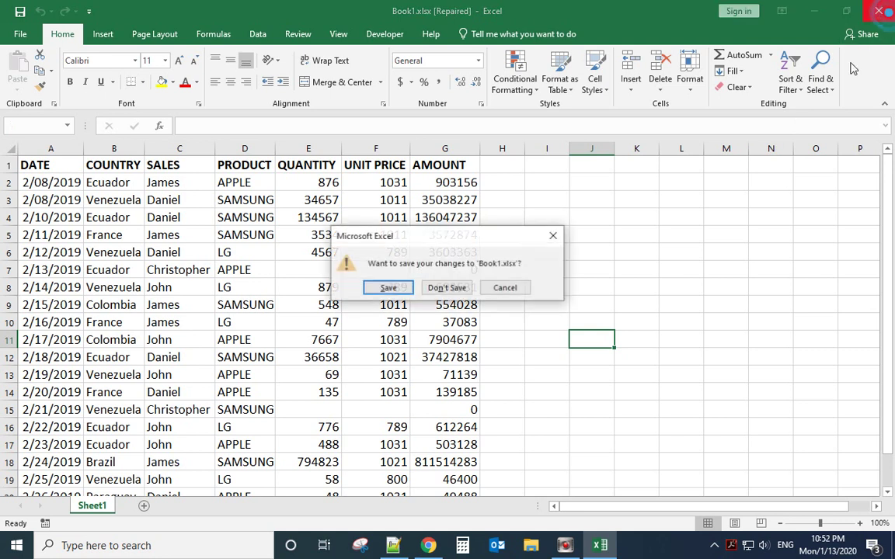
pyautogui.click(455, 288)
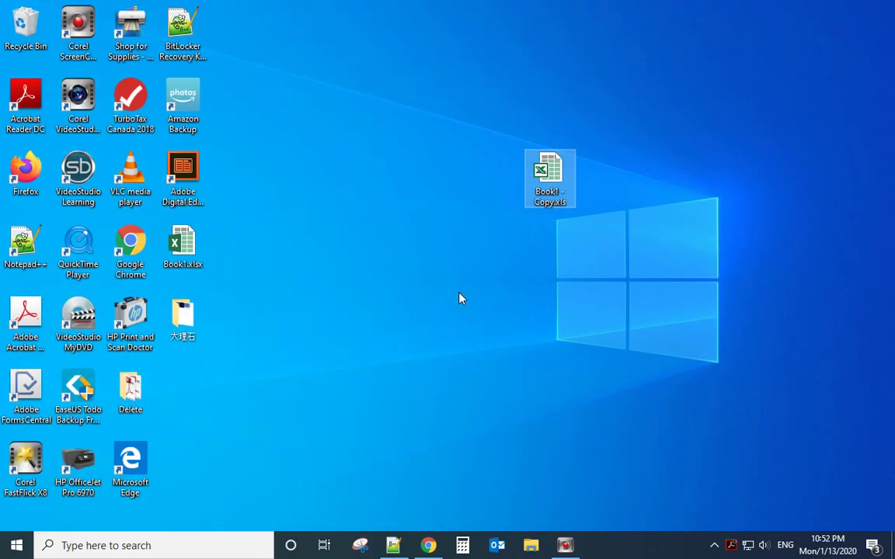
pyautogui.click(111, 546)
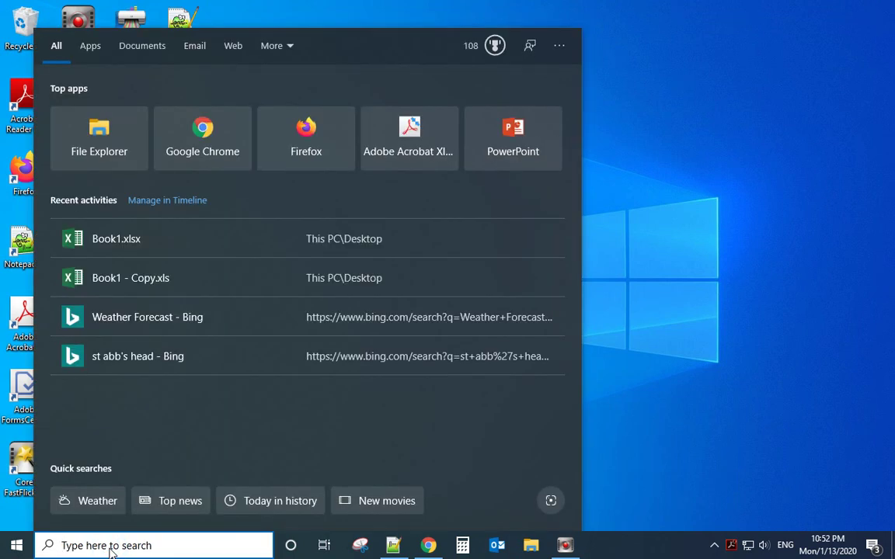
# Copy the word dcomcnfg from the Notepad++ 'new 8' tab, then turn off magnification
pyautogui.click(393, 545)
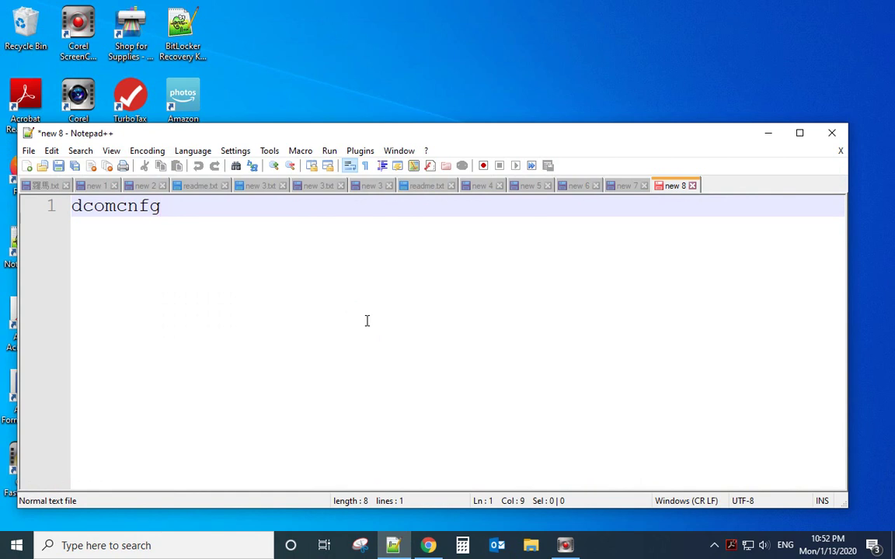
pyautogui.press('super+plus')
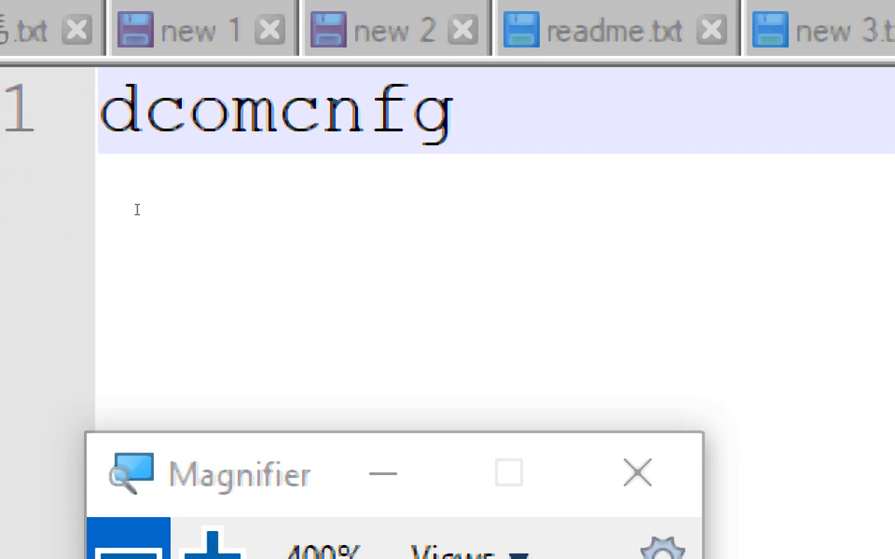
pyautogui.hotkey('shift', 'Home')
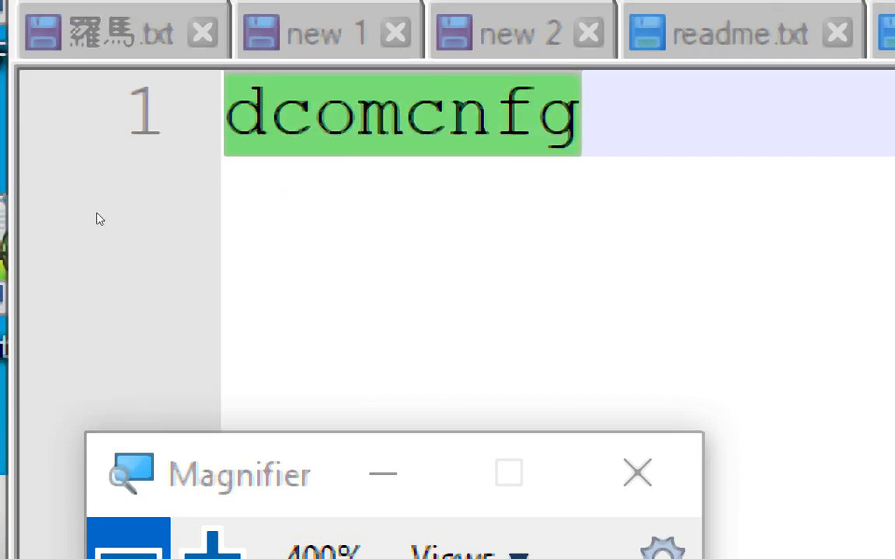
pyautogui.rightClick(128, 208)
pyautogui.click(156, 225)
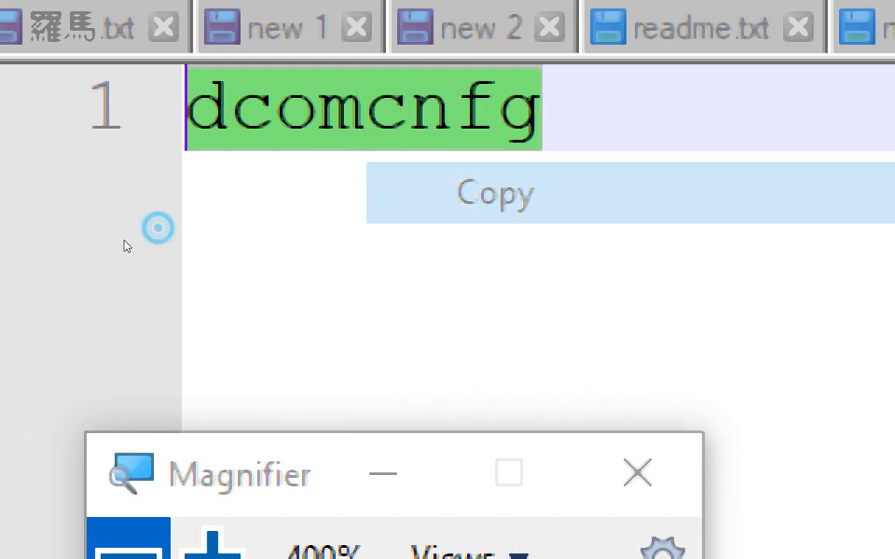
pyautogui.click(272, 419)
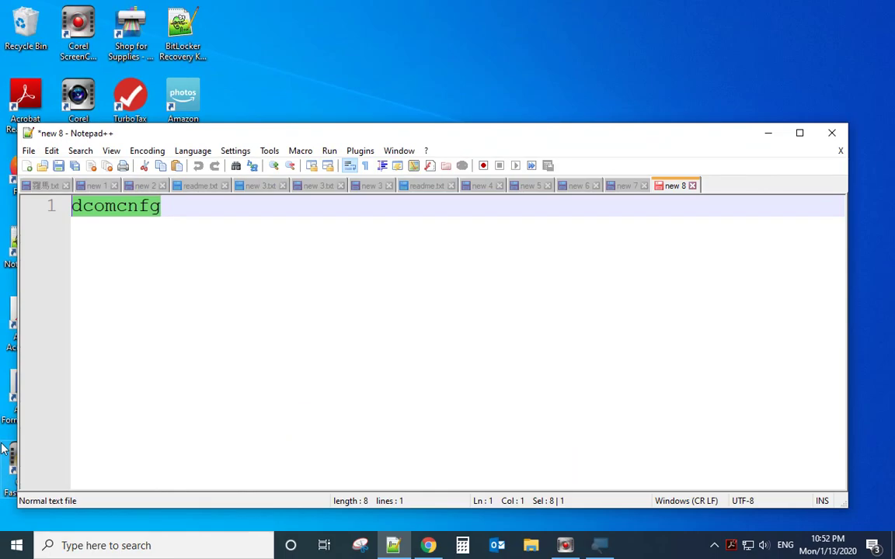
# Run dcomcnfg from Windows search to start Component Services
pyautogui.rightClick(86, 548)
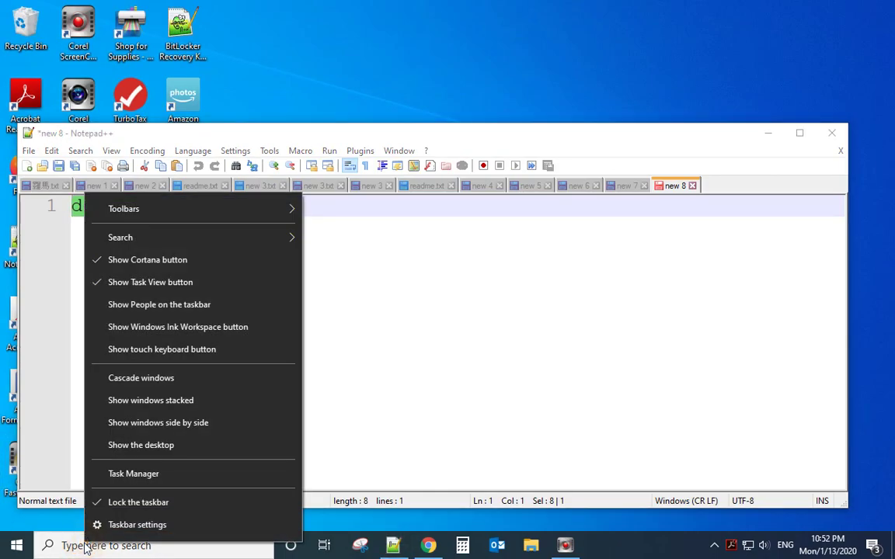
pyautogui.click(85, 548)
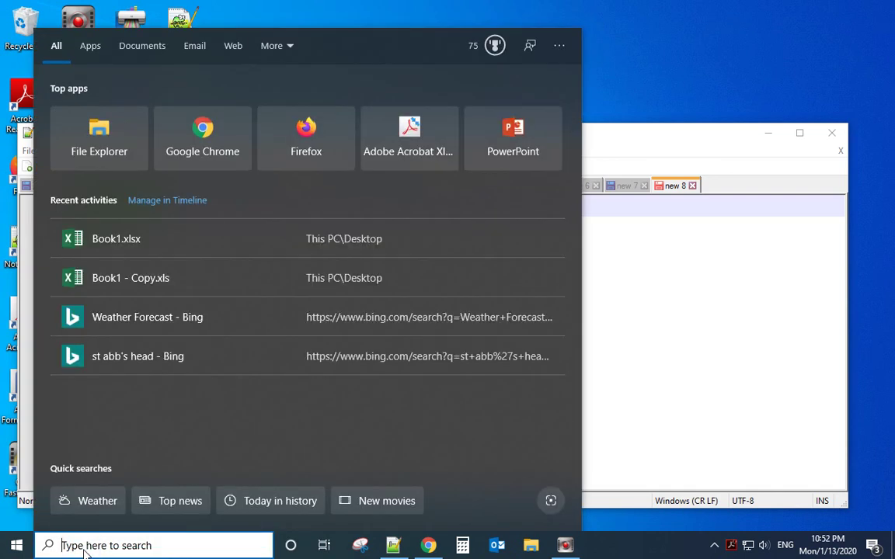
pyautogui.write('dcomcnfg')
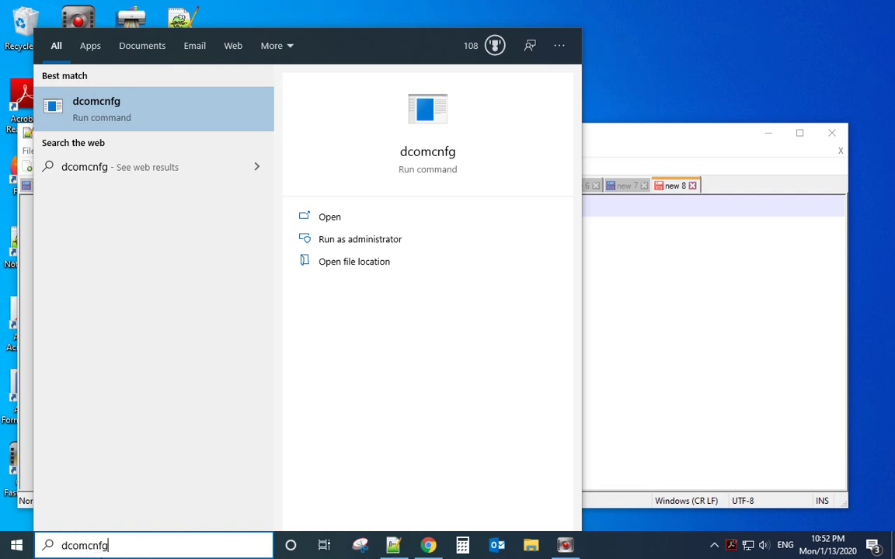
pyautogui.press('Return')
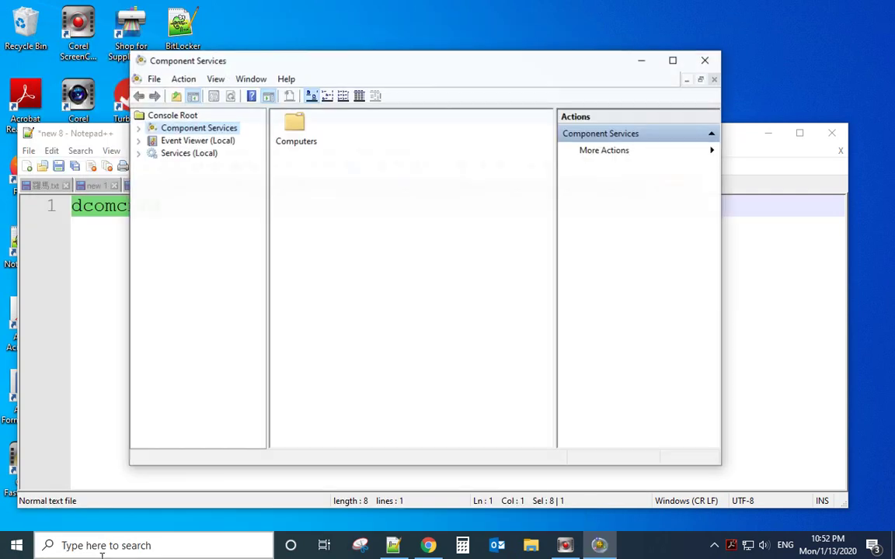
# Expand the Computers folder and bring up the context menu for My Computer
pyautogui.click(302, 131)
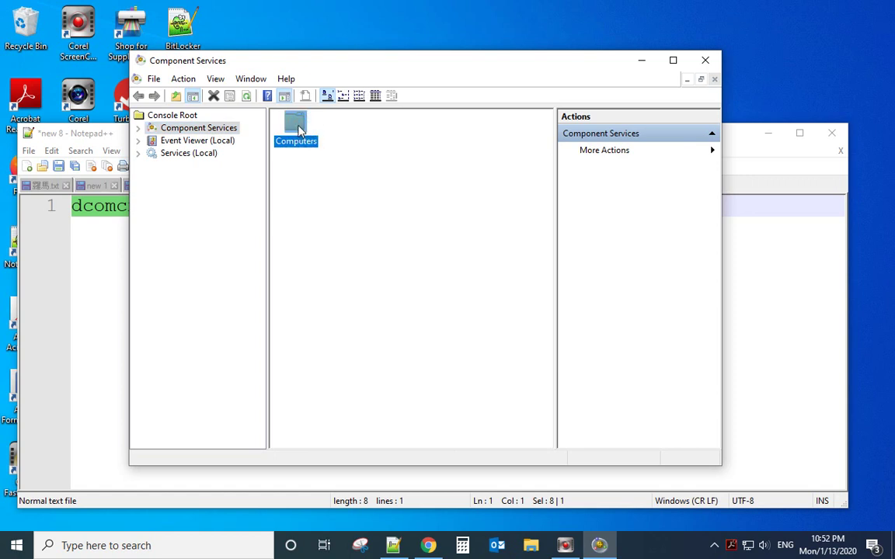
pyautogui.doubleClick(299, 131)
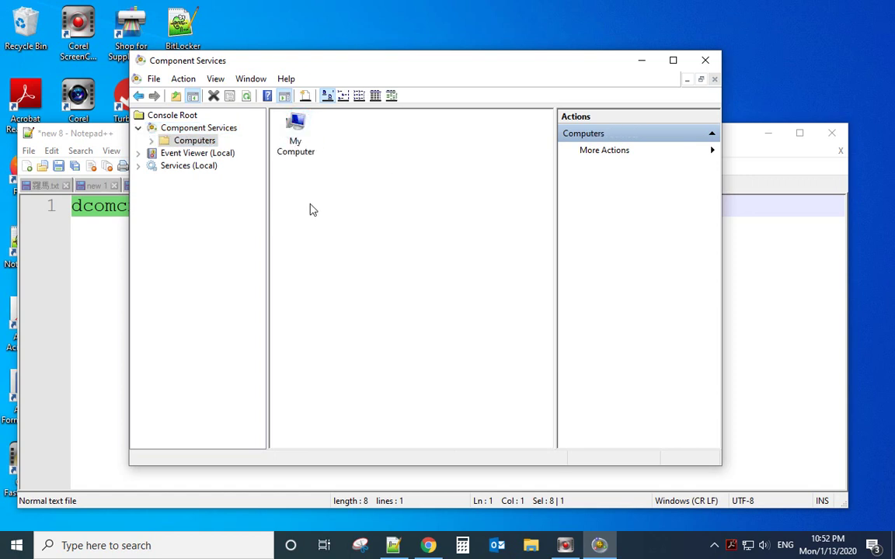
pyautogui.rightClick(304, 155)
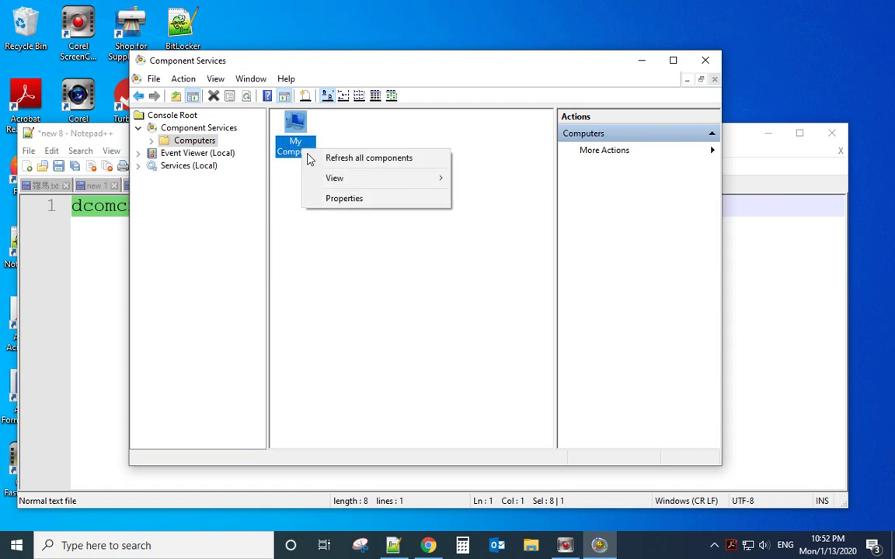
# Apply My Computer's default DCOM properties with Distributed COM enabled, confirming the machine-wide change
pyautogui.click(342, 204)
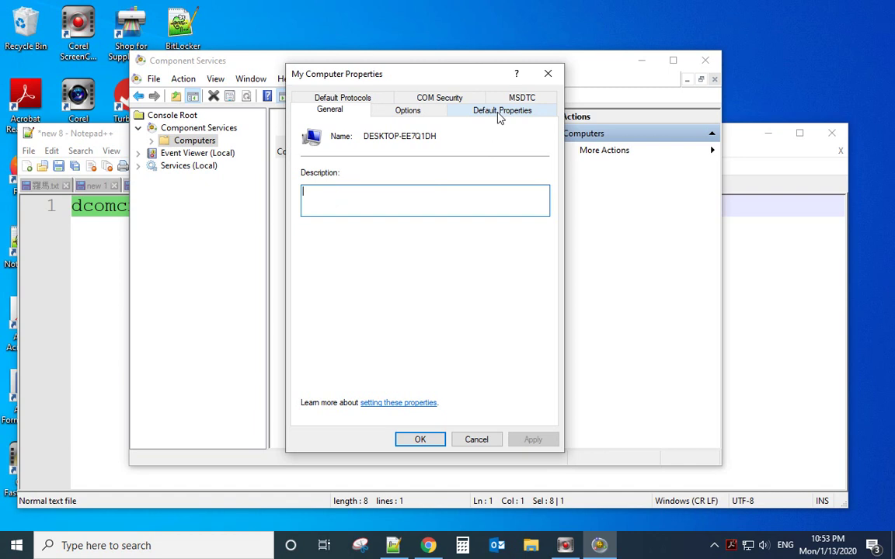
pyautogui.click(499, 115)
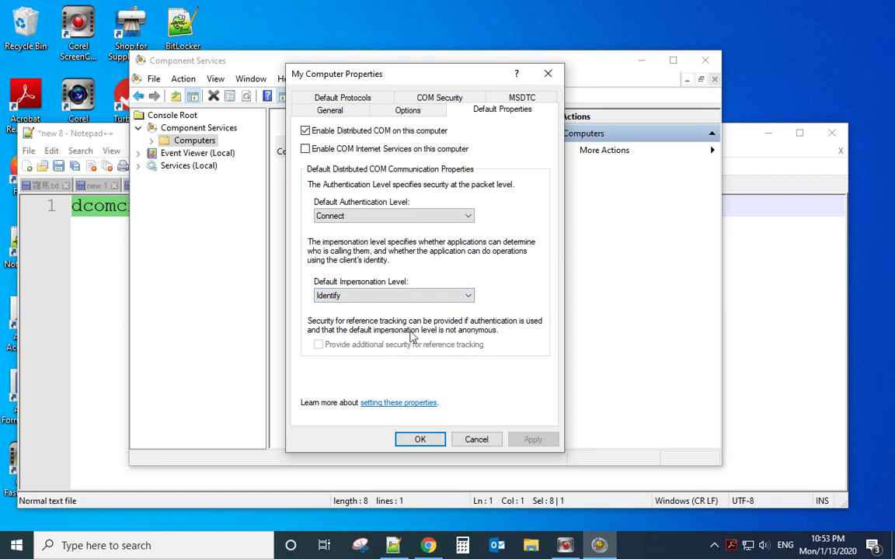
pyautogui.click(421, 440)
pyautogui.click(500, 332)
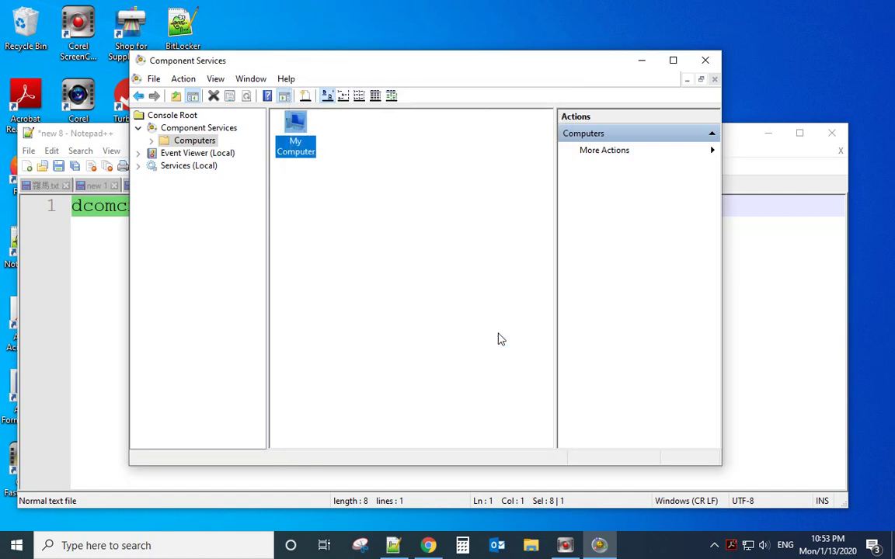
# Close Component Services and Notepad++, then show Book1 - Copy.xls's Security permissions
pyautogui.click(704, 60)
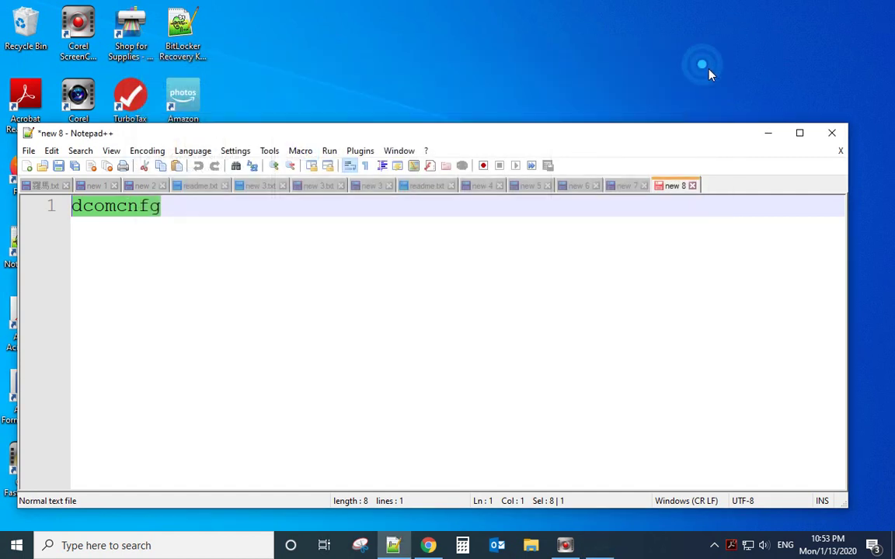
pyautogui.click(834, 135)
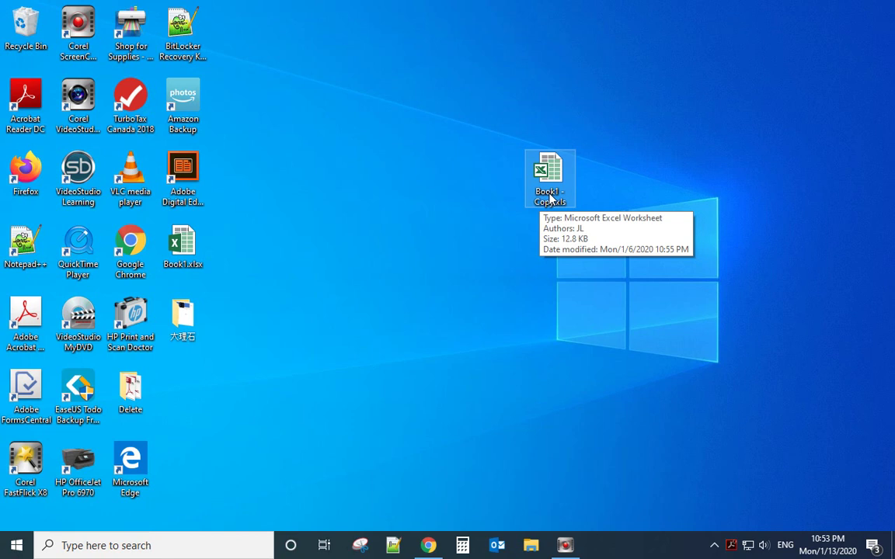
pyautogui.rightClick(550, 201)
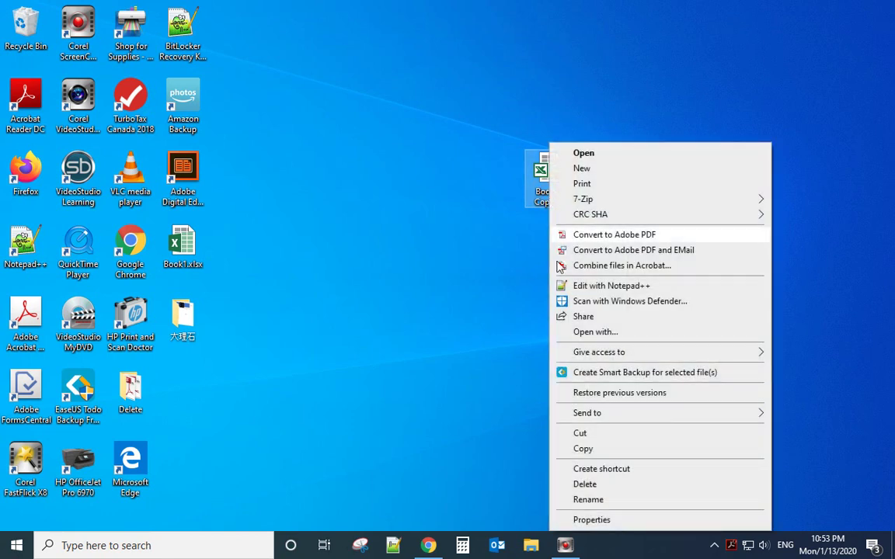
pyautogui.click(598, 520)
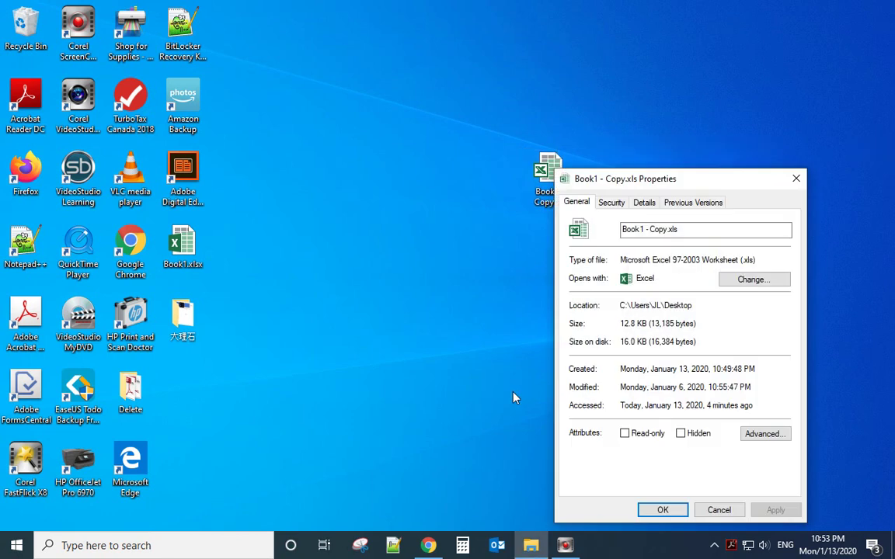
pyautogui.click(613, 204)
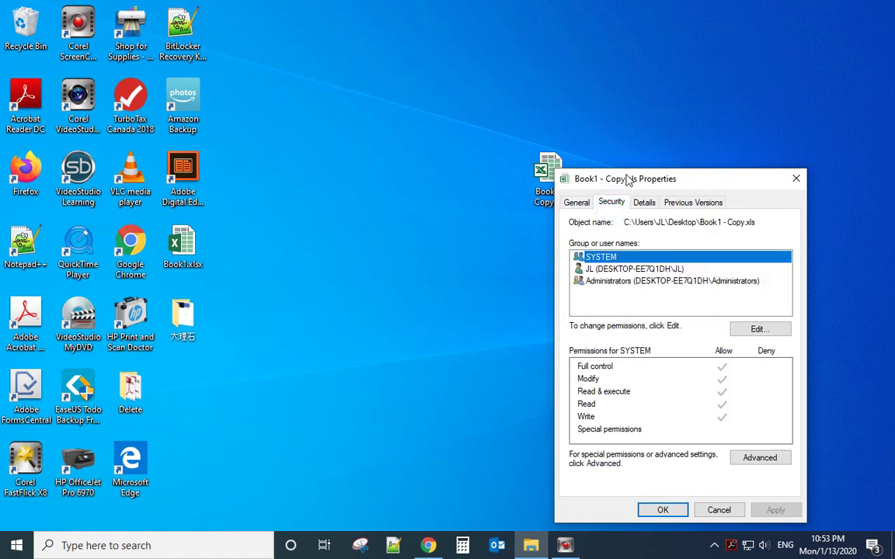
pyautogui.moveTo(571, 179); pyautogui.dragTo(319, 94)
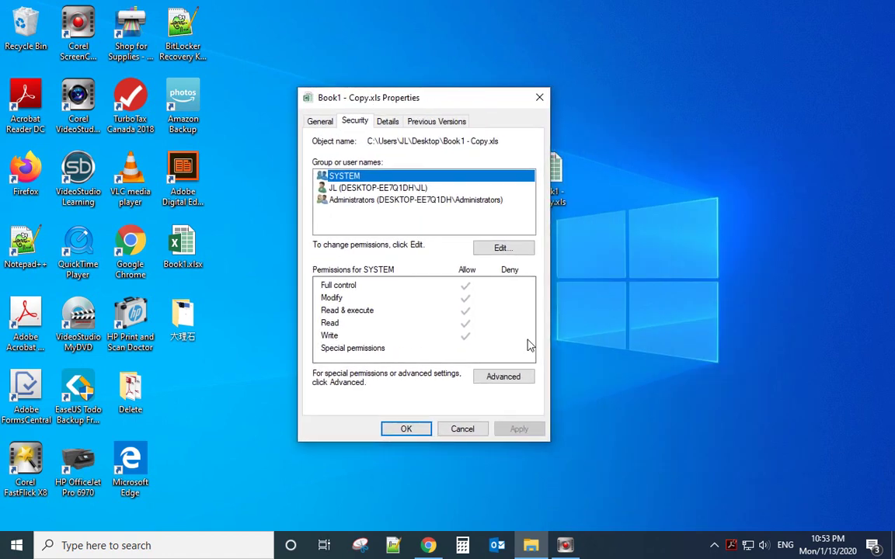
# Add the Everyone group, resolved from 'ev', to Book1 - Copy.xls with Full control allowed
pyautogui.click(491, 250)
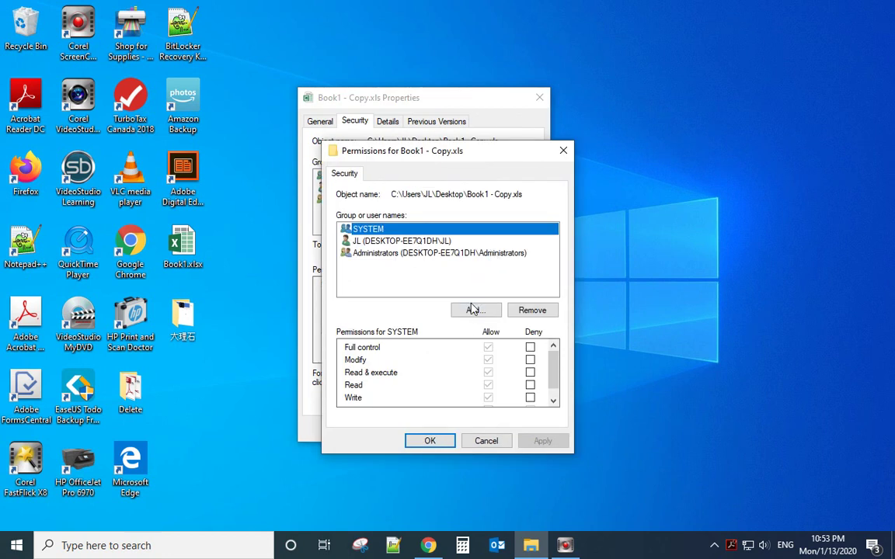
pyautogui.click(472, 311)
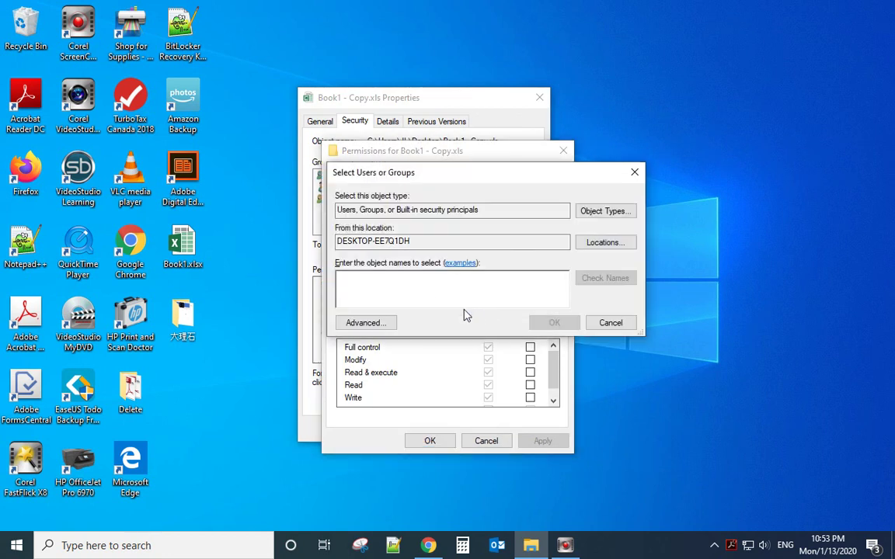
pyautogui.write('e')
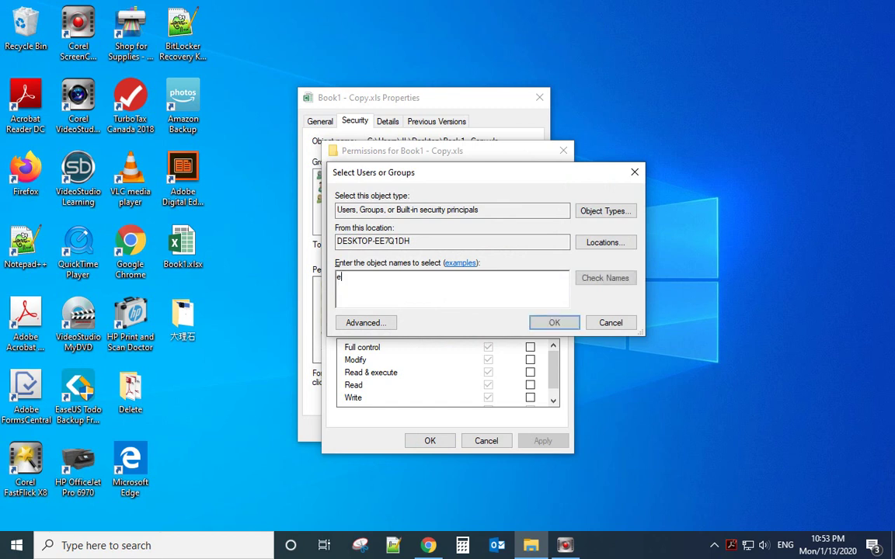
pyautogui.write('very')
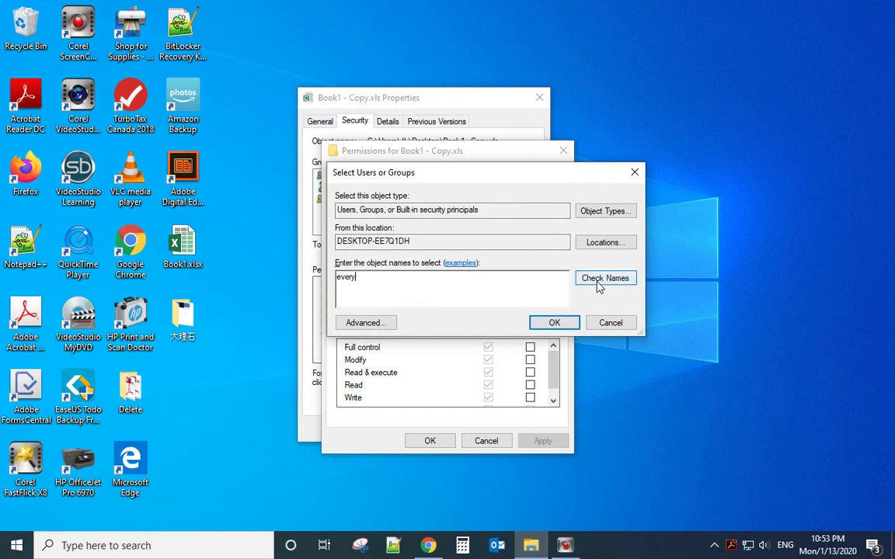
pyautogui.click(598, 285)
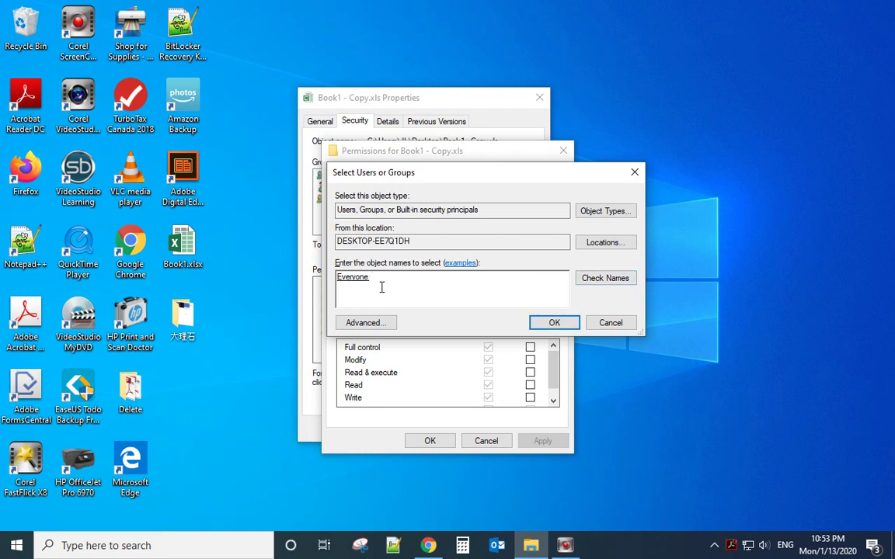
pyautogui.click(544, 321)
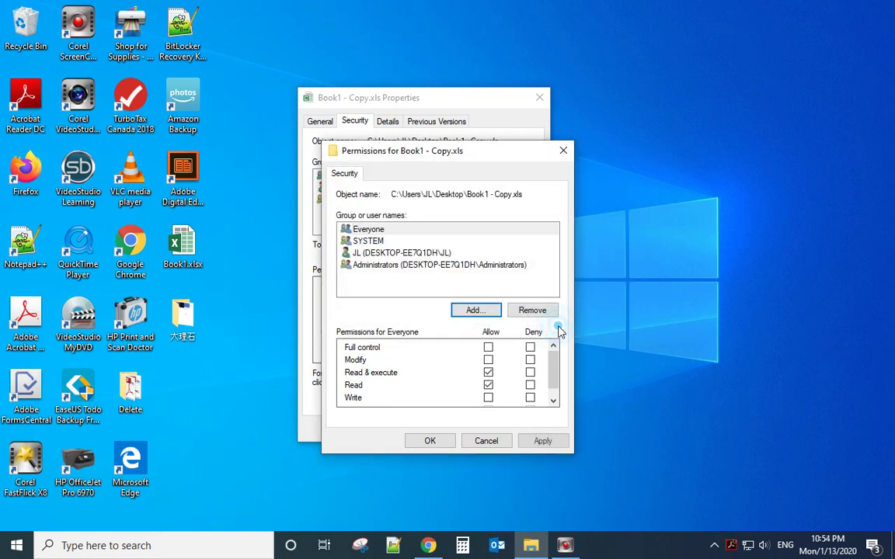
pyautogui.click(367, 230)
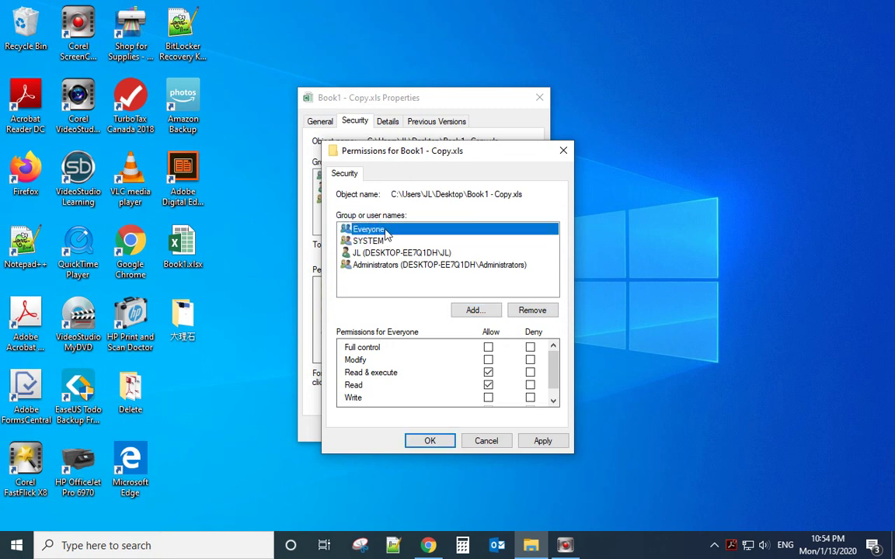
pyautogui.click(489, 348)
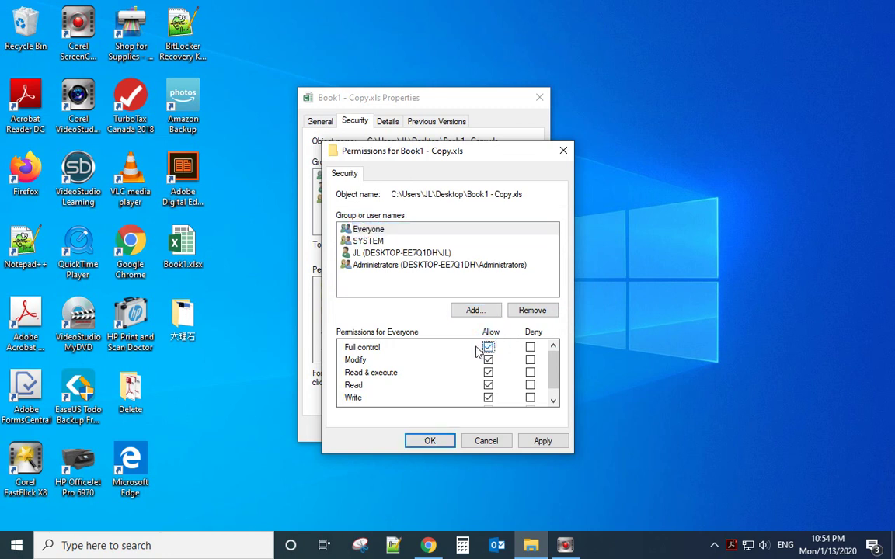
pyautogui.click(431, 441)
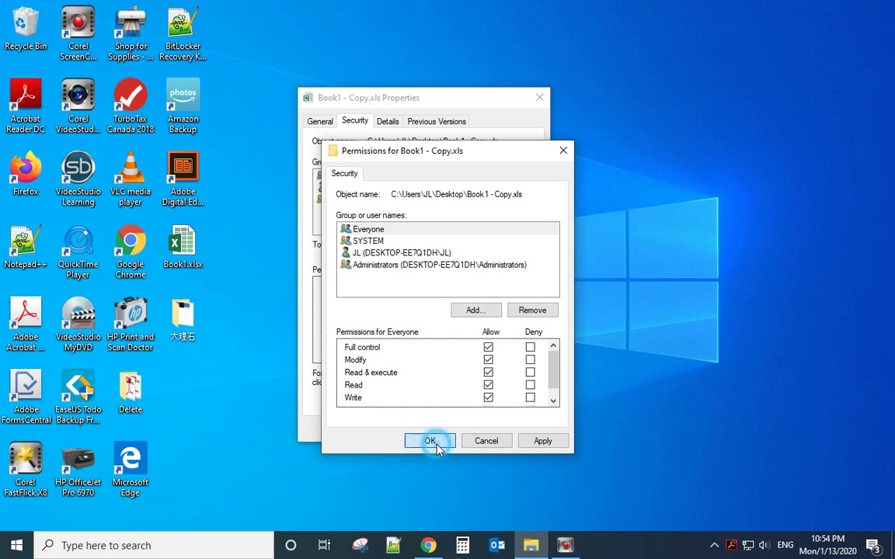
pyautogui.click(412, 430)
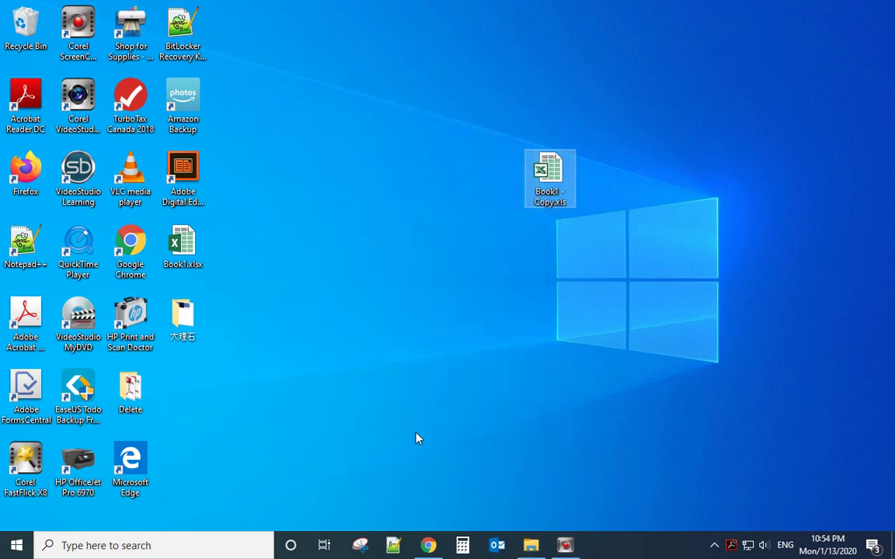